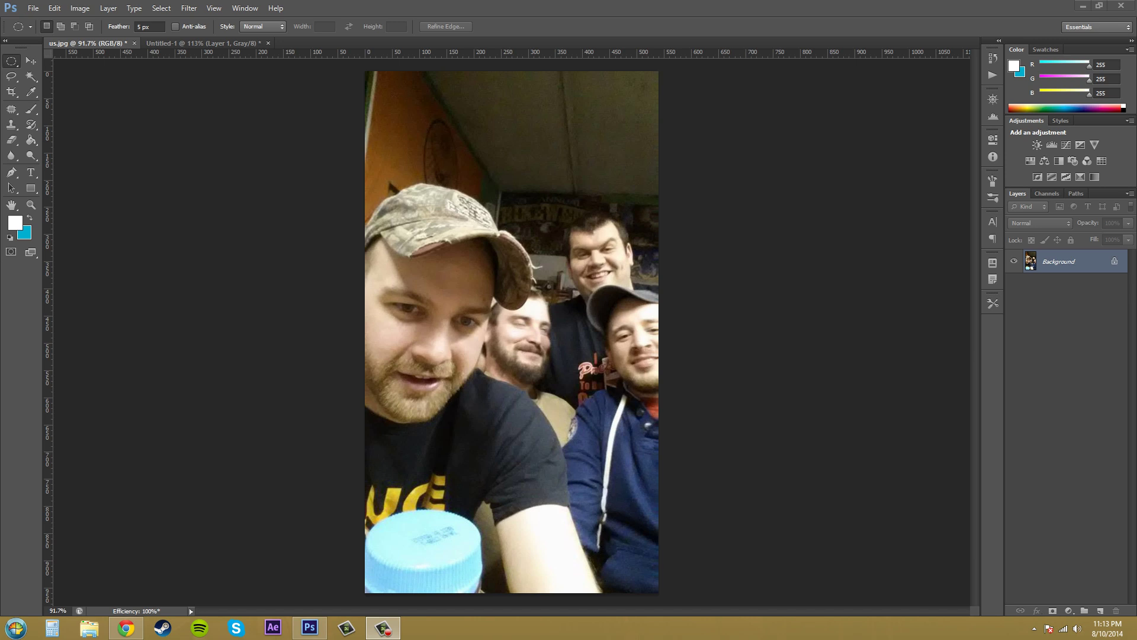
Bring Photoshop with the us.jpg group photo to the front
left_click(1097, 446)
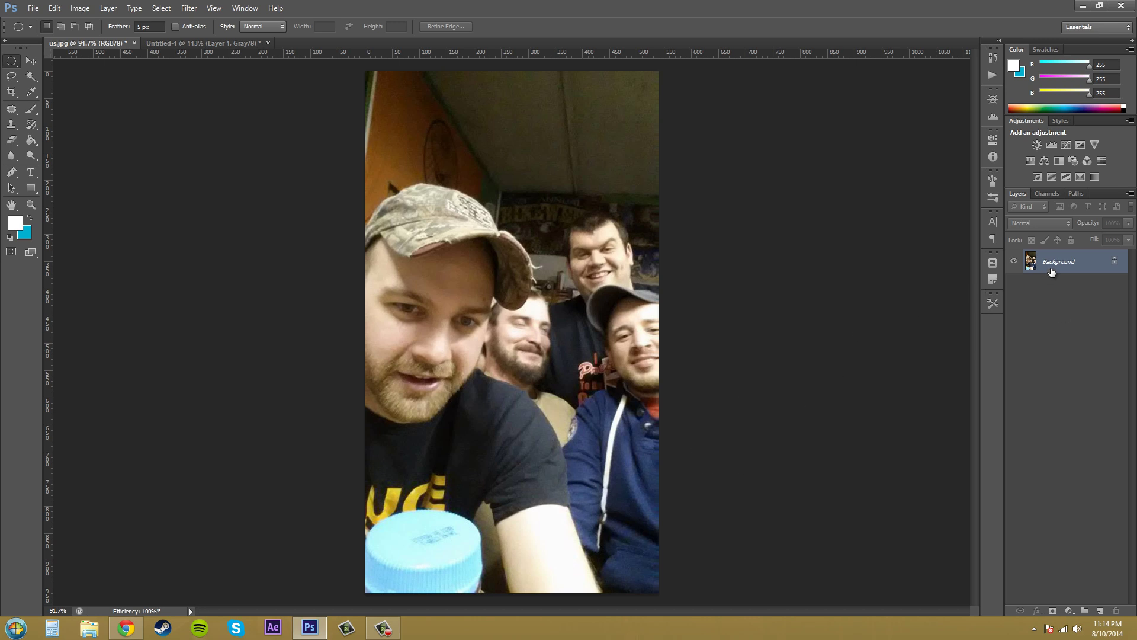
Duplicate the Background layer and apply Noise > Despeckle to the Background copy
left_click_drag(1052, 272, 1100, 610)
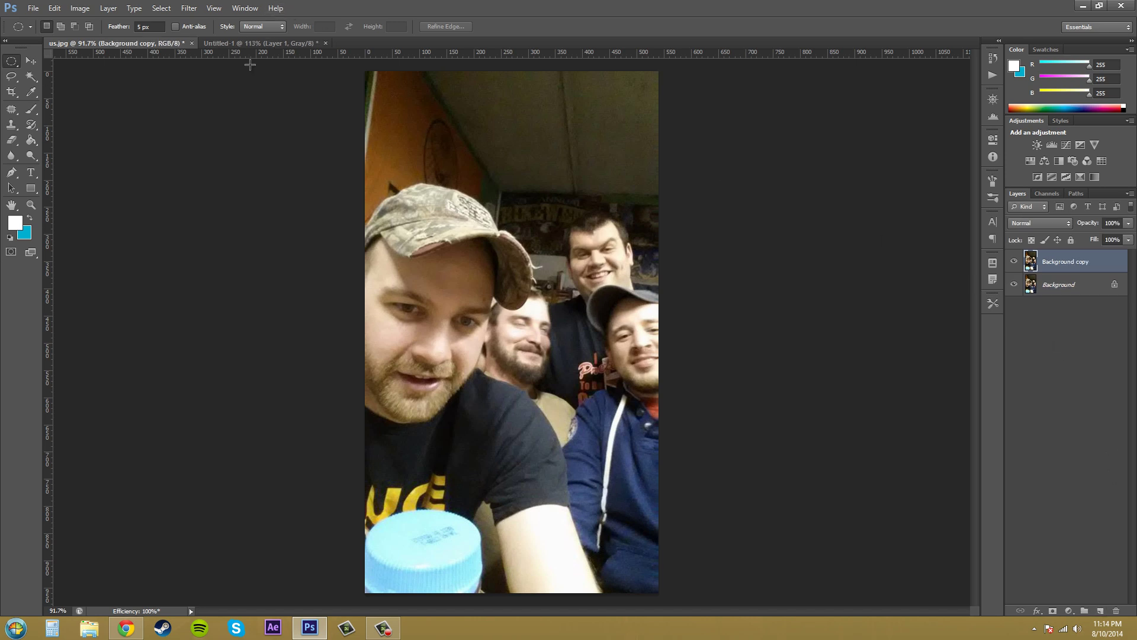
left_click(186, 8)
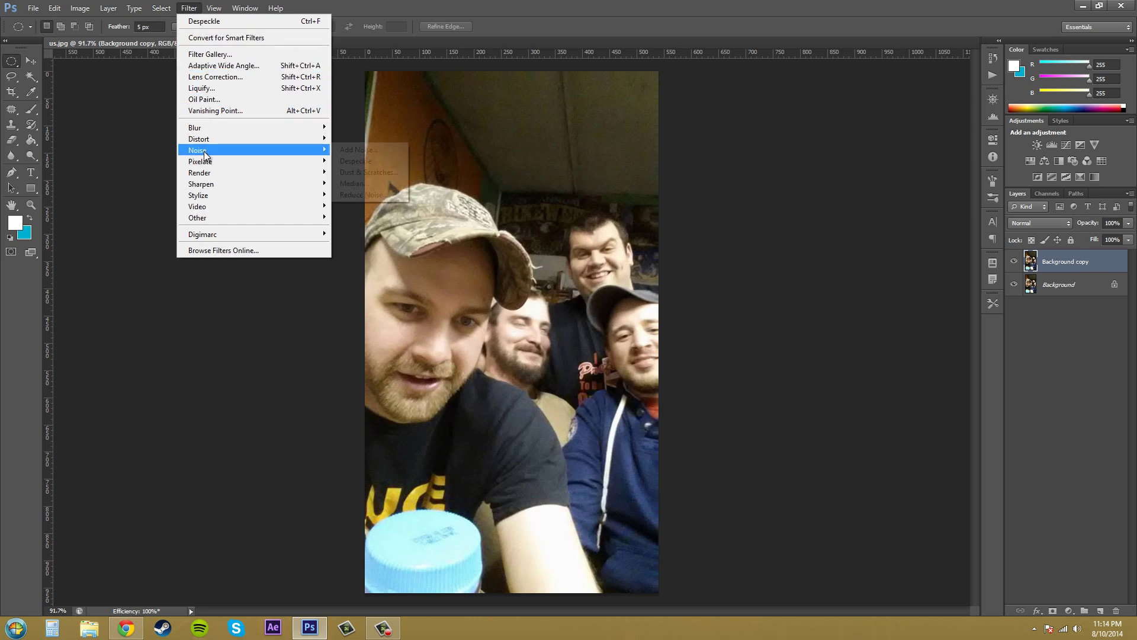
mouse_move(205, 149)
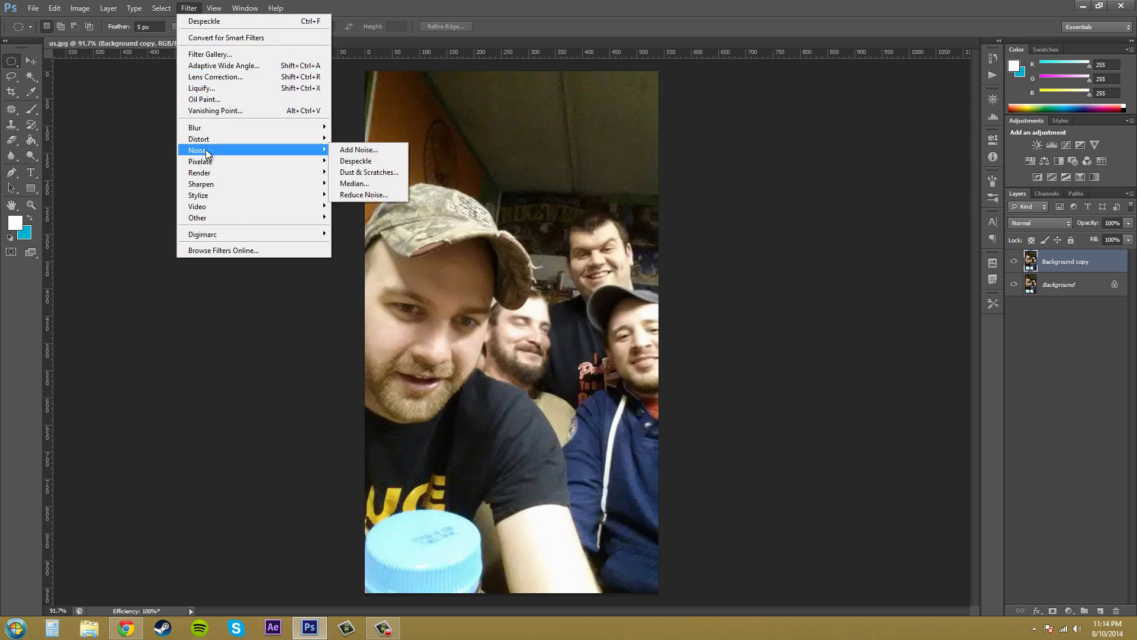
left_click(366, 162)
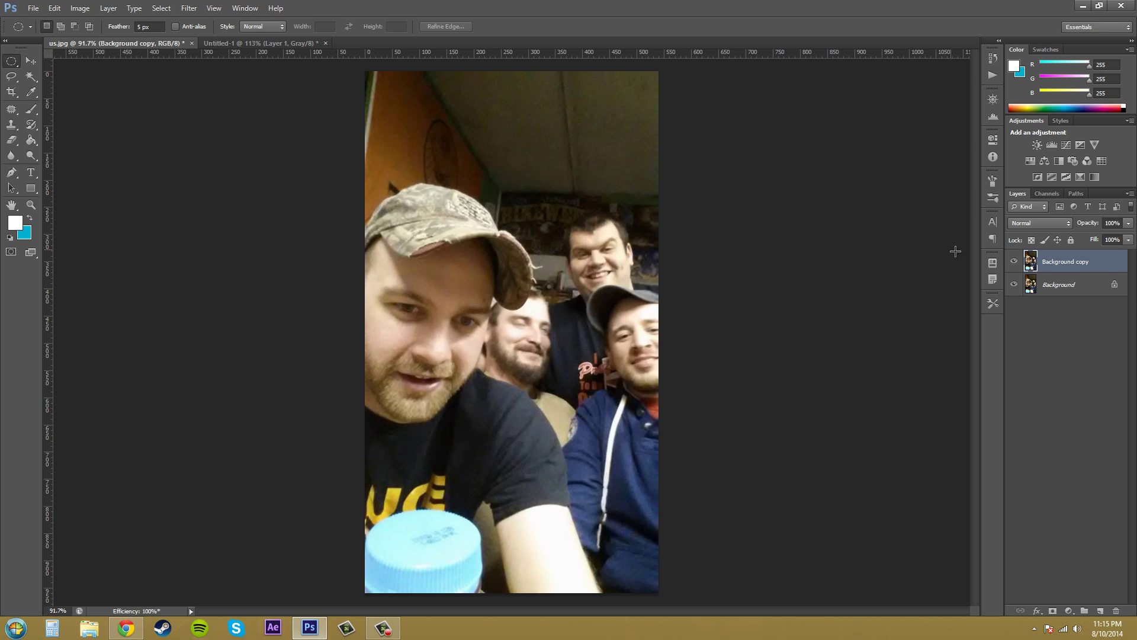
left_click(1014, 262)
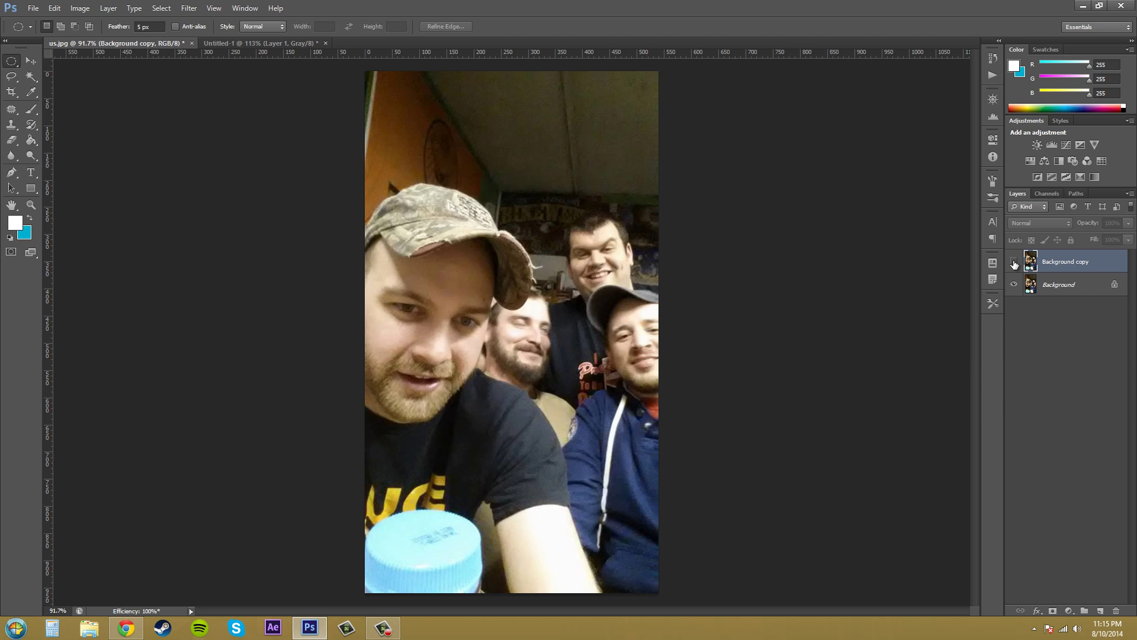
left_click(1014, 262)
left_click(1014, 262)
left_click(1014, 262)
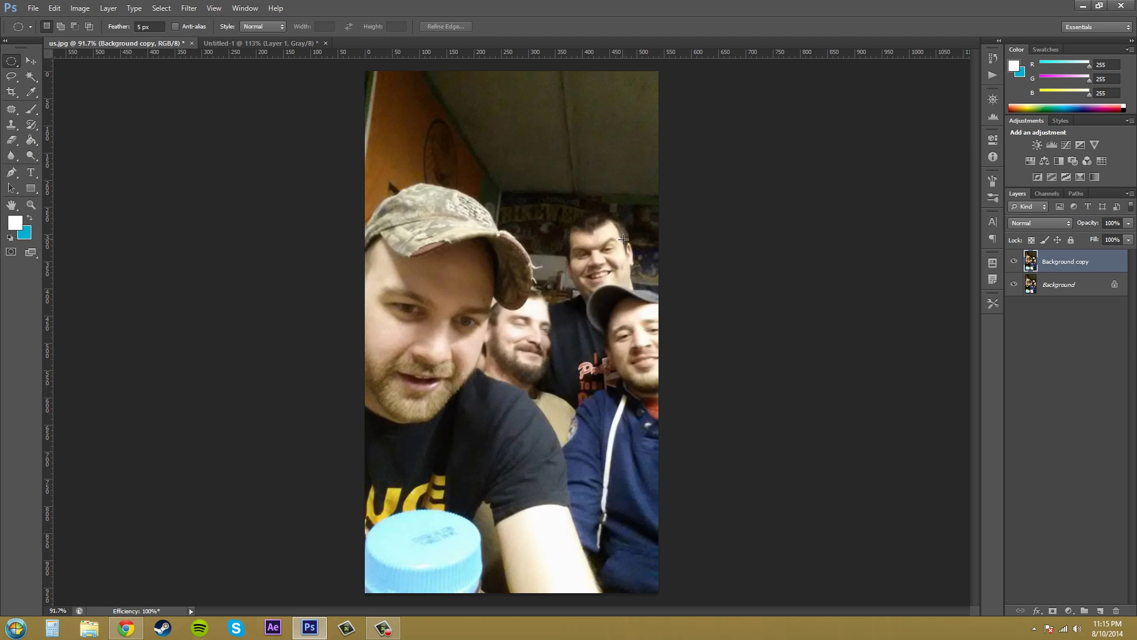
left_click(1014, 262)
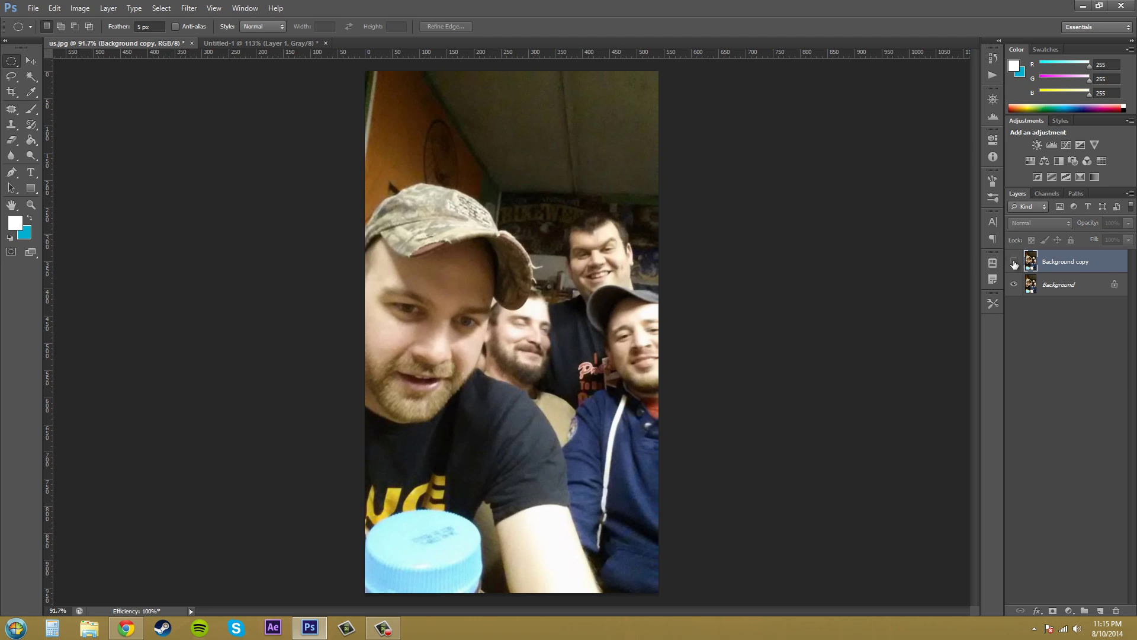
left_click(1014, 262)
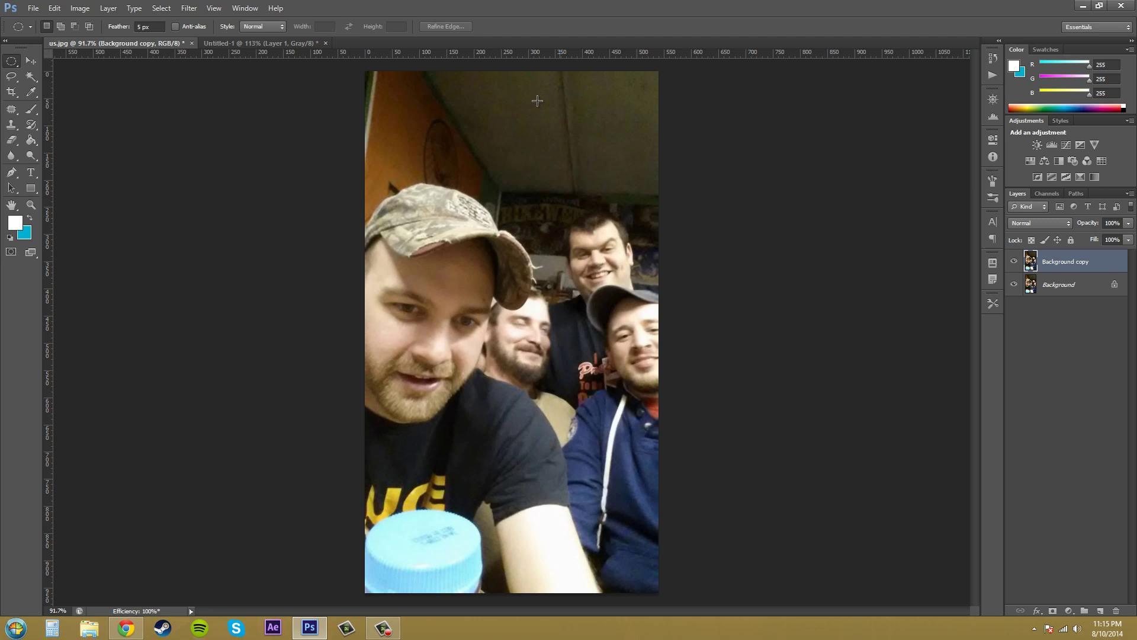
left_click(1014, 263)
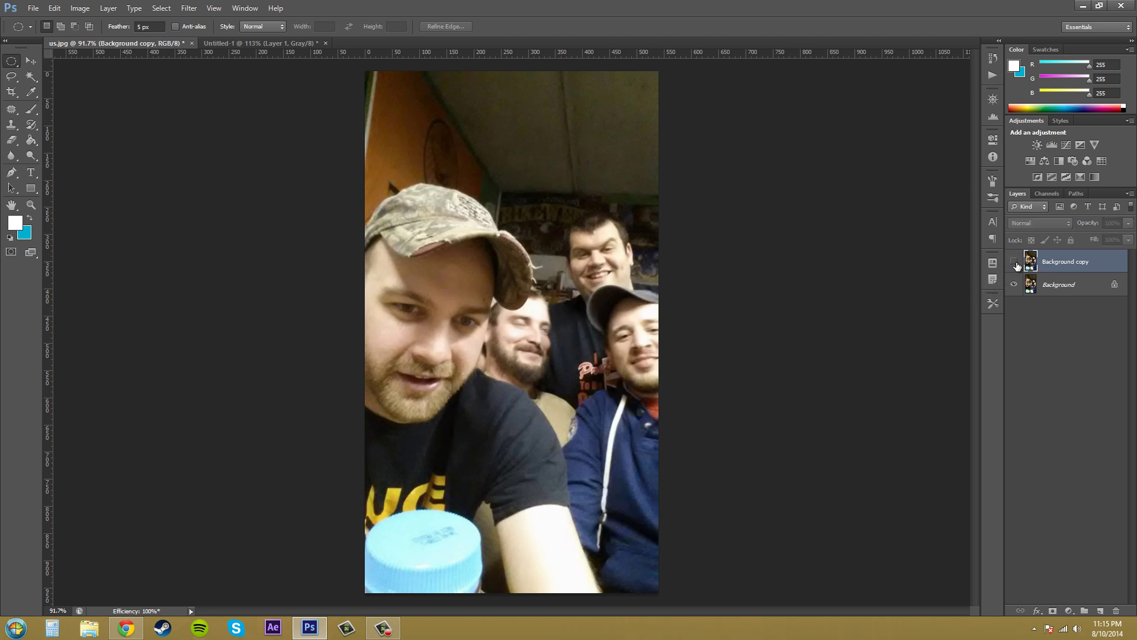
left_click(1015, 262)
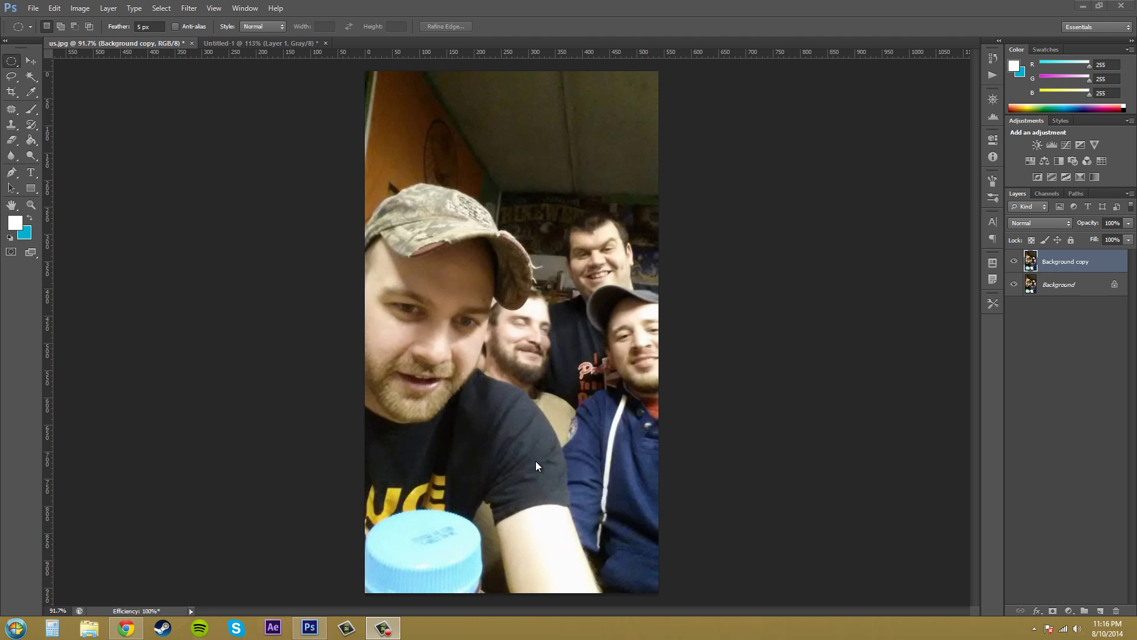
Apply Despeckle to the Background copy layer two more times from the Filter menu
left_click(189, 8)
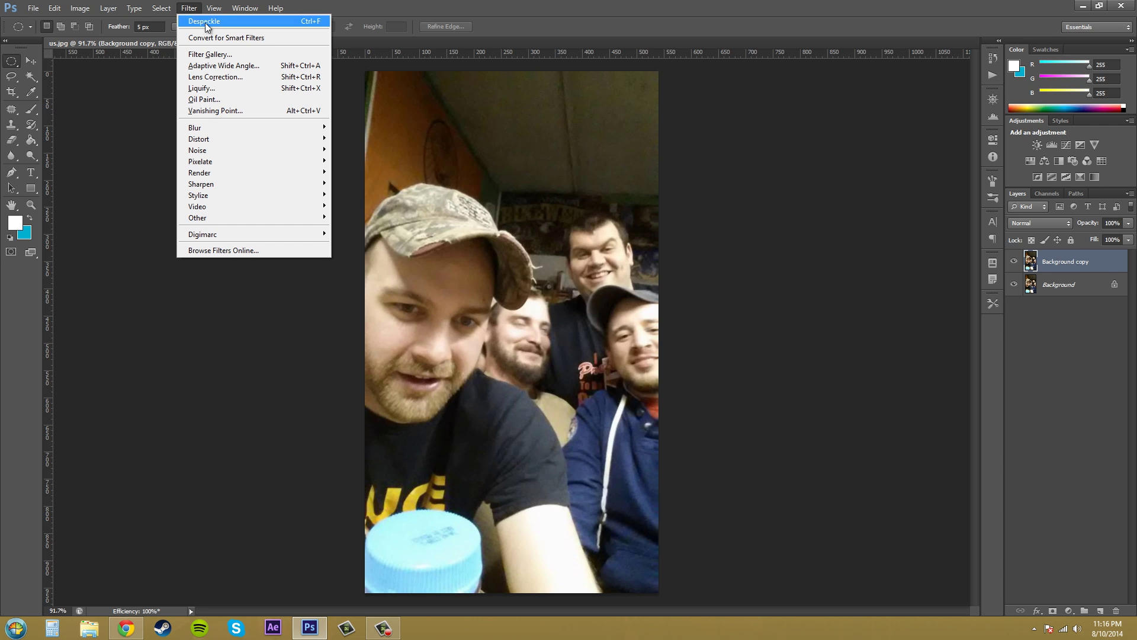
left_click(205, 23)
left_click(189, 8)
left_click(257, 21)
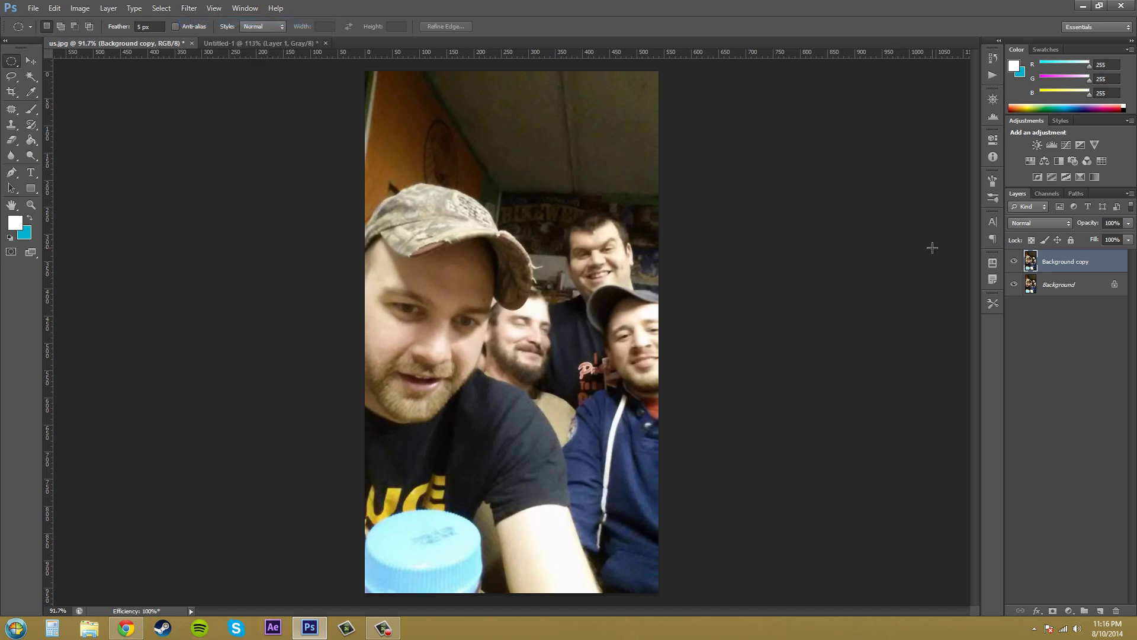
Toggle the Background copy layer's visibility to compare the filtered copy with the original
left_click(994, 57)
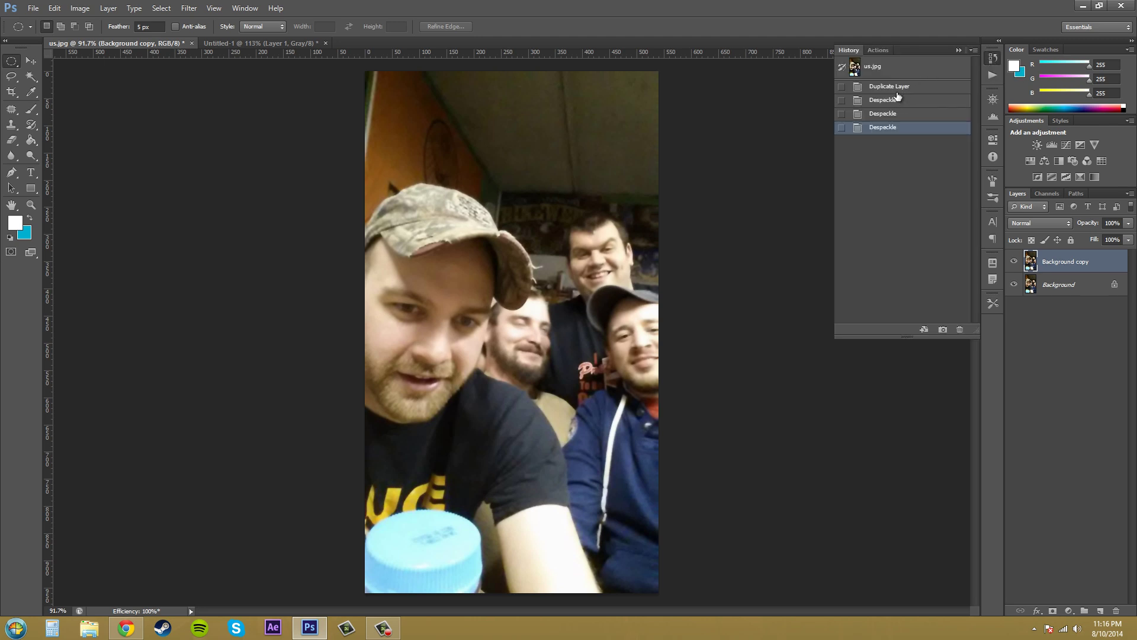
left_click(1039, 394)
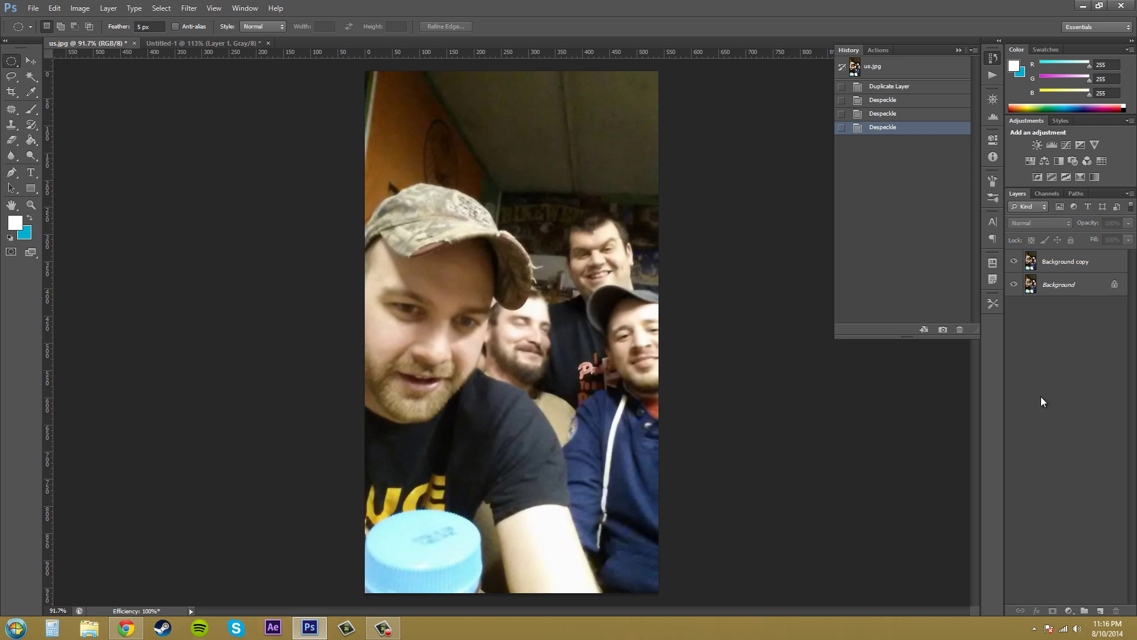
left_click(959, 50)
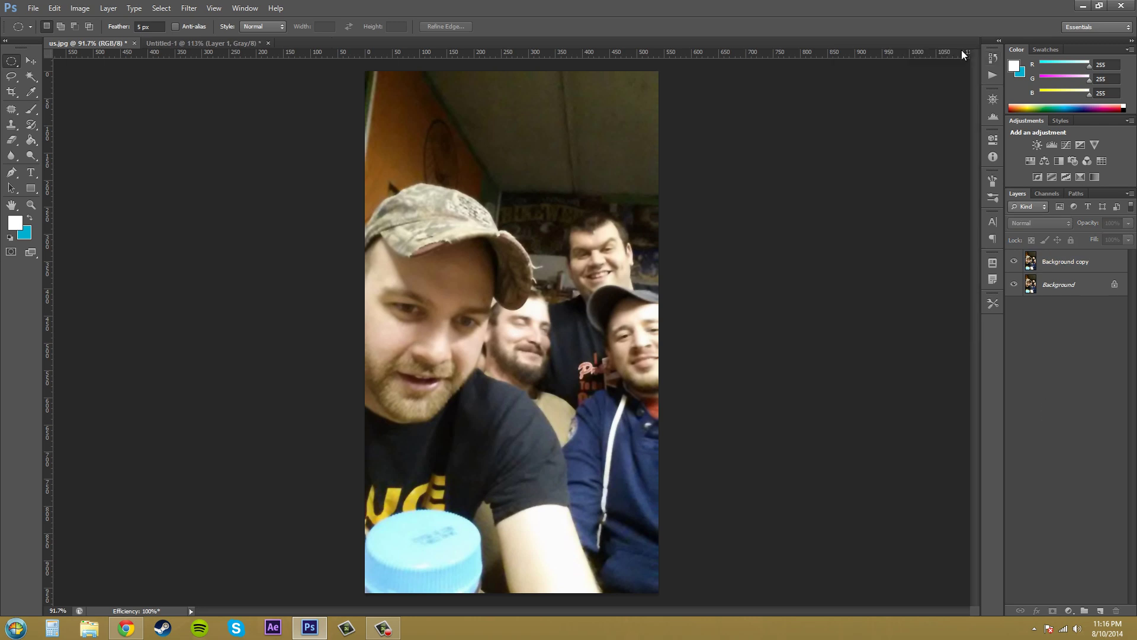
left_click(1014, 263)
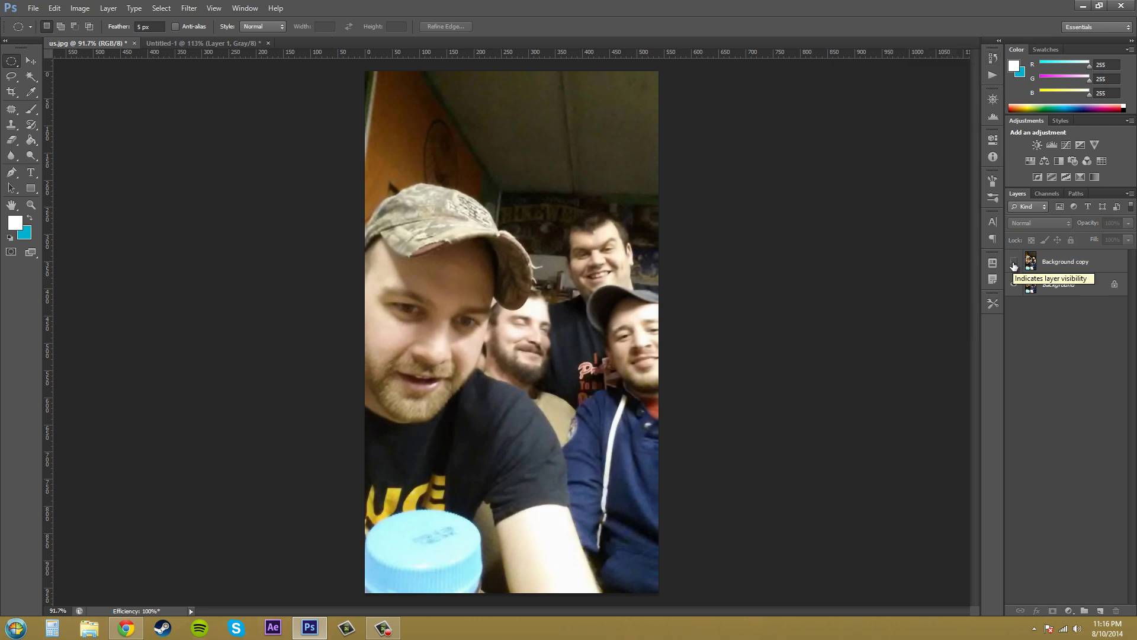
left_click(1014, 262)
left_click(1014, 262)
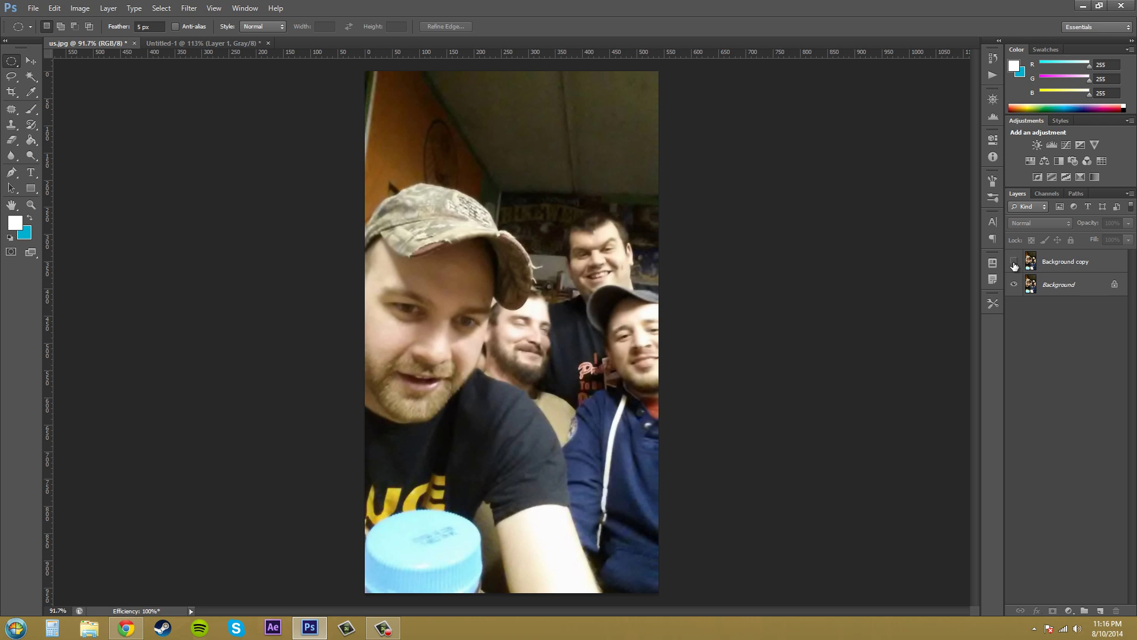
left_click(1014, 264)
left_click(1015, 264)
left_click(1014, 263)
Revert to the second Despeckle history state, then compare the copy against the original
left_click(993, 58)
left_click(891, 114)
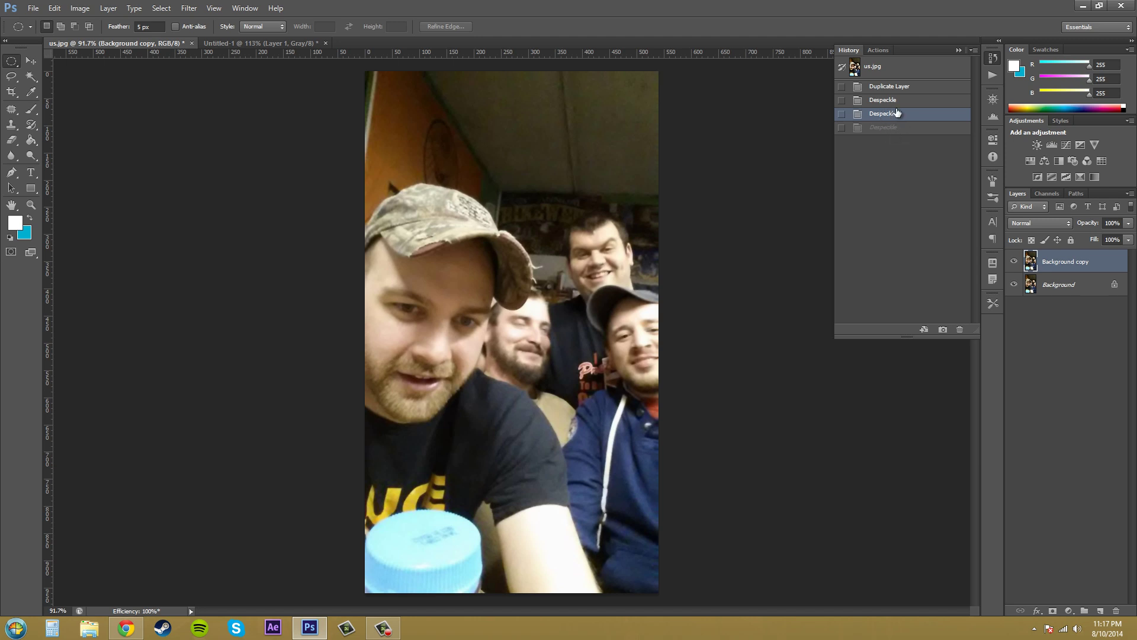
left_click(959, 50)
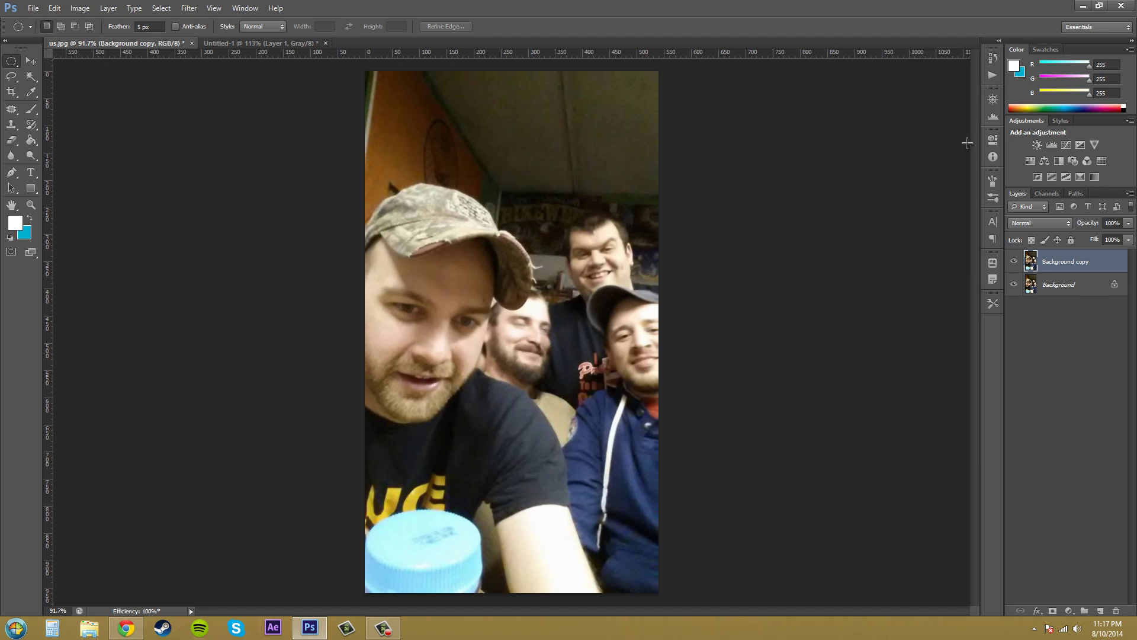
left_click(1015, 261)
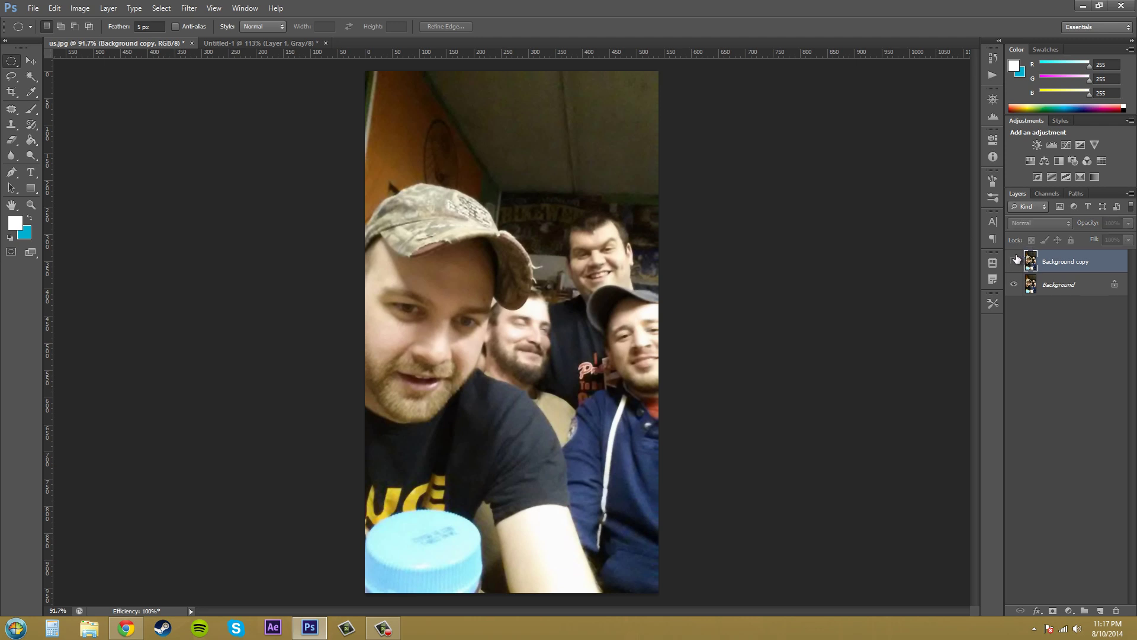
left_click(1017, 259)
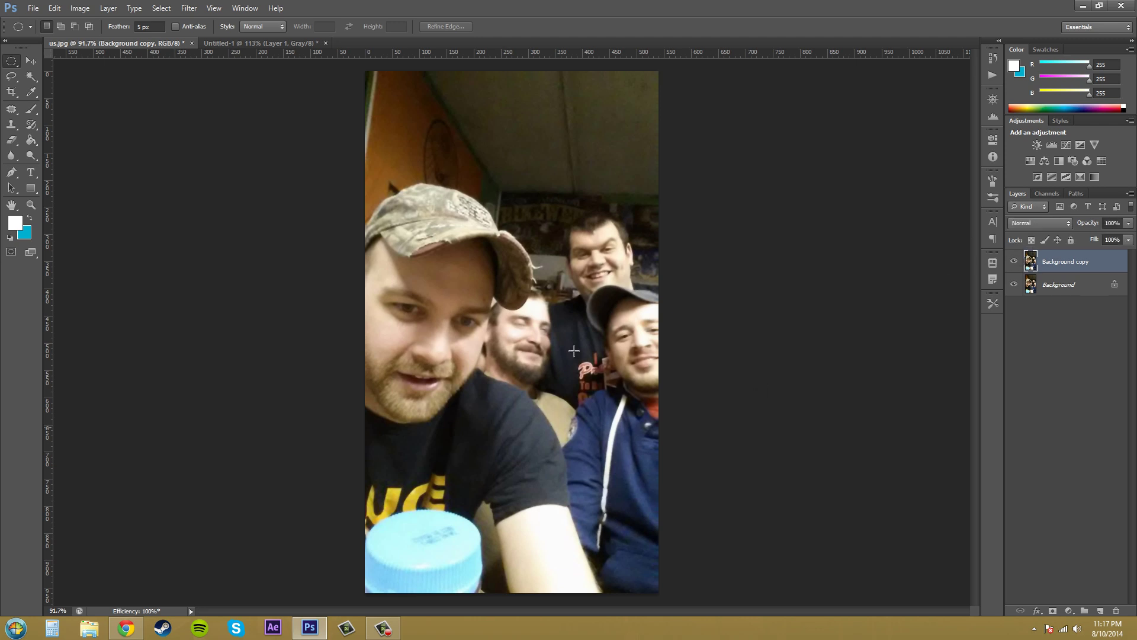
Hide the Background copy layer to reveal the original unfiltered photo
left_click(1014, 262)
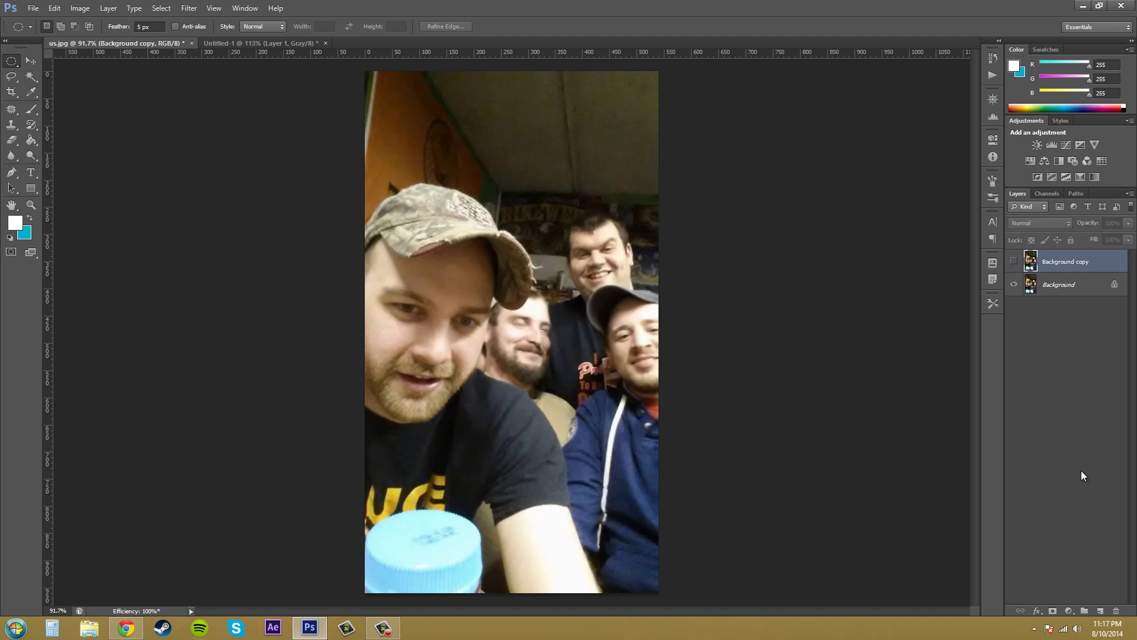
left_click(188, 8)
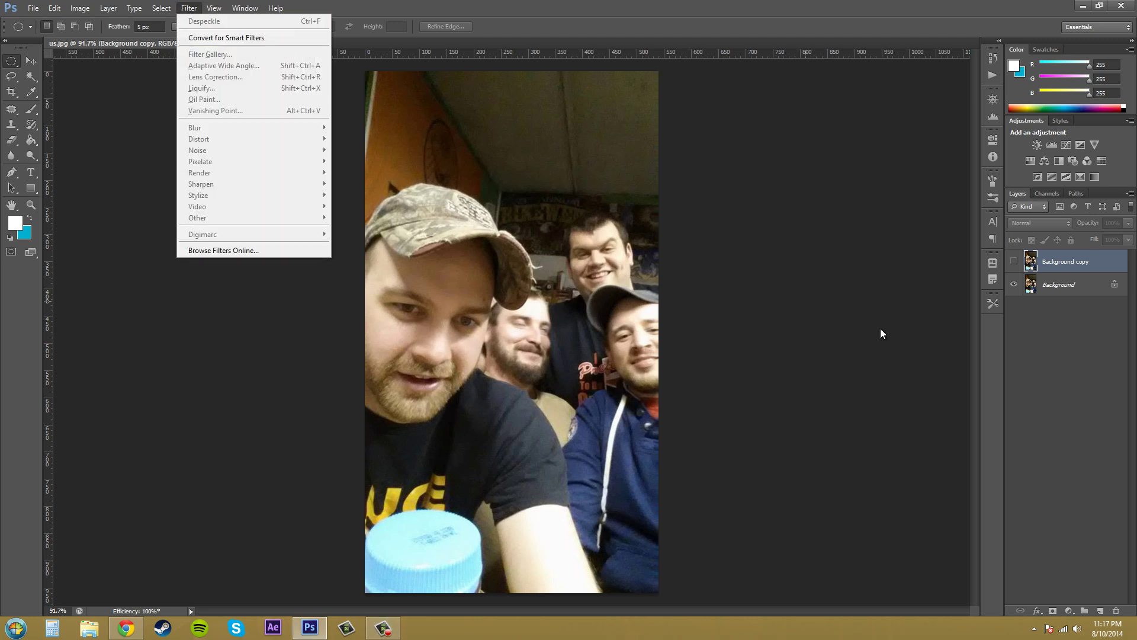
left_click(1084, 286)
left_click(1076, 262)
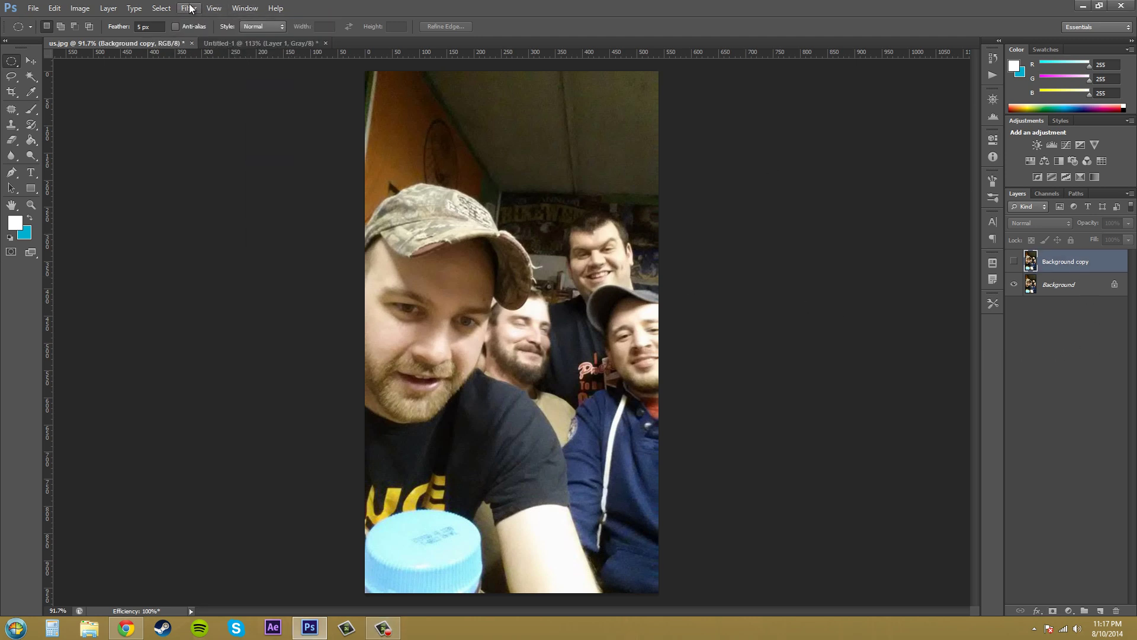
left_click(189, 8)
left_click(1059, 285)
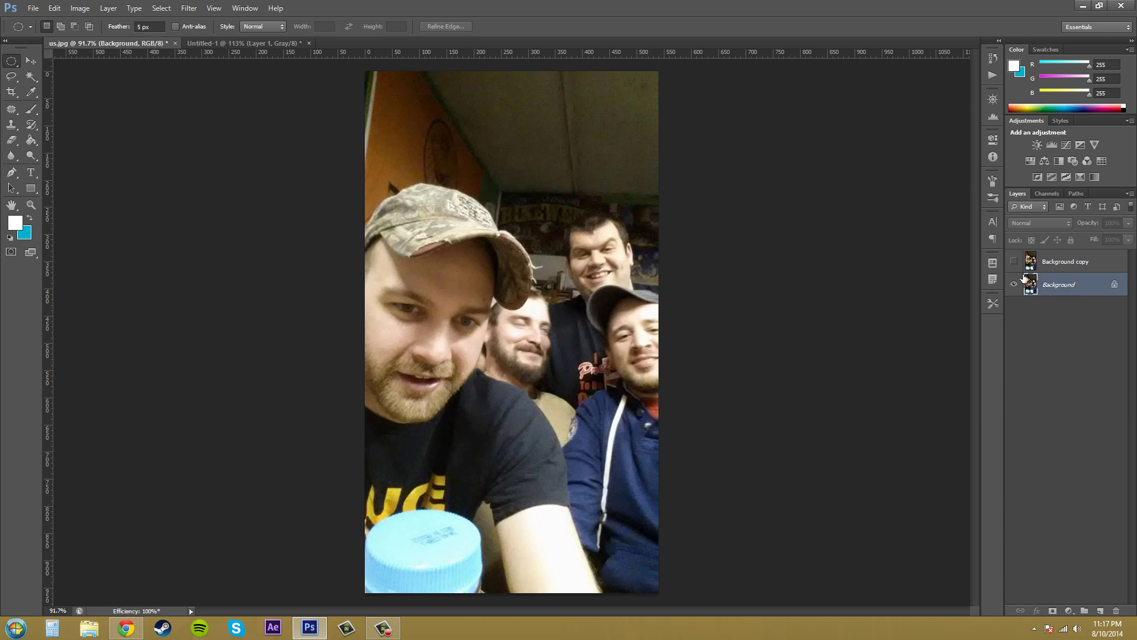
left_click(189, 8)
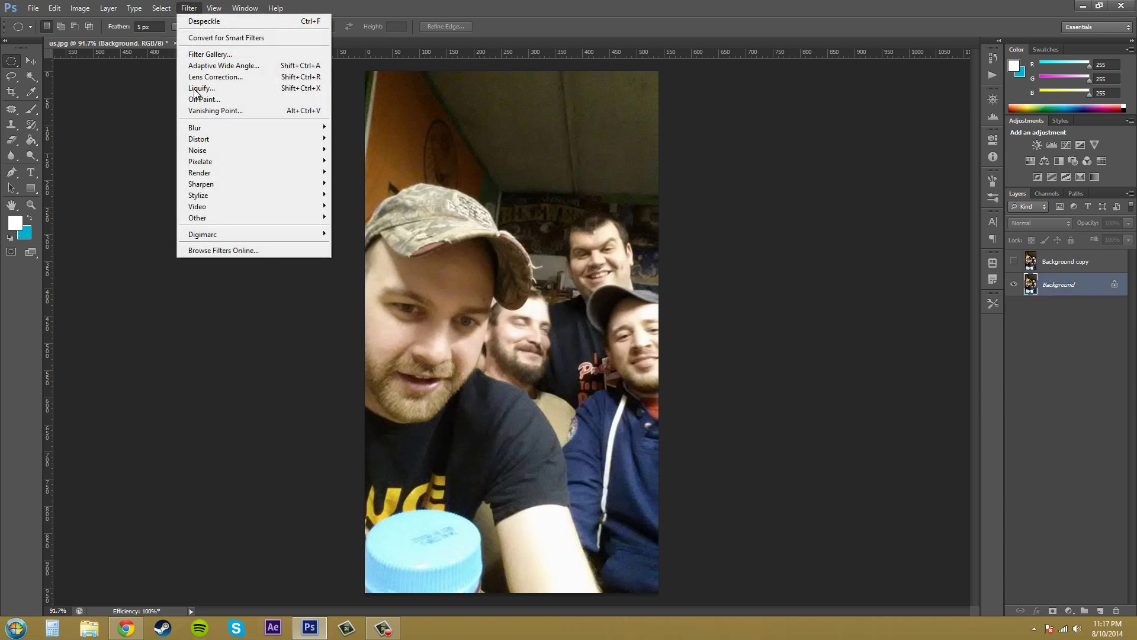
mouse_move(196, 152)
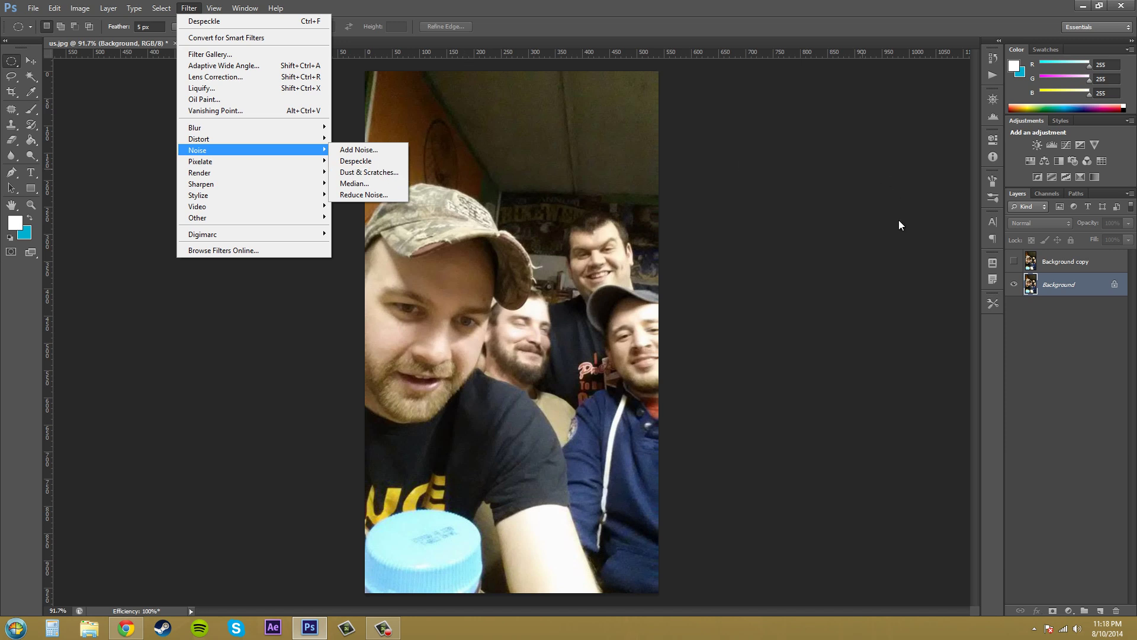
left_click(904, 237)
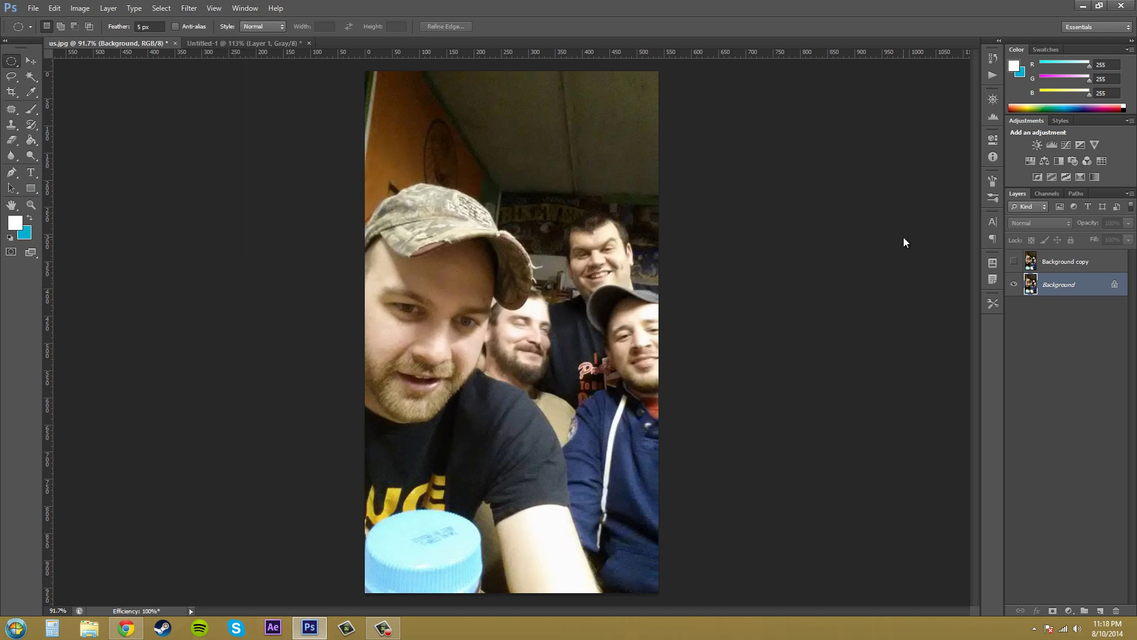